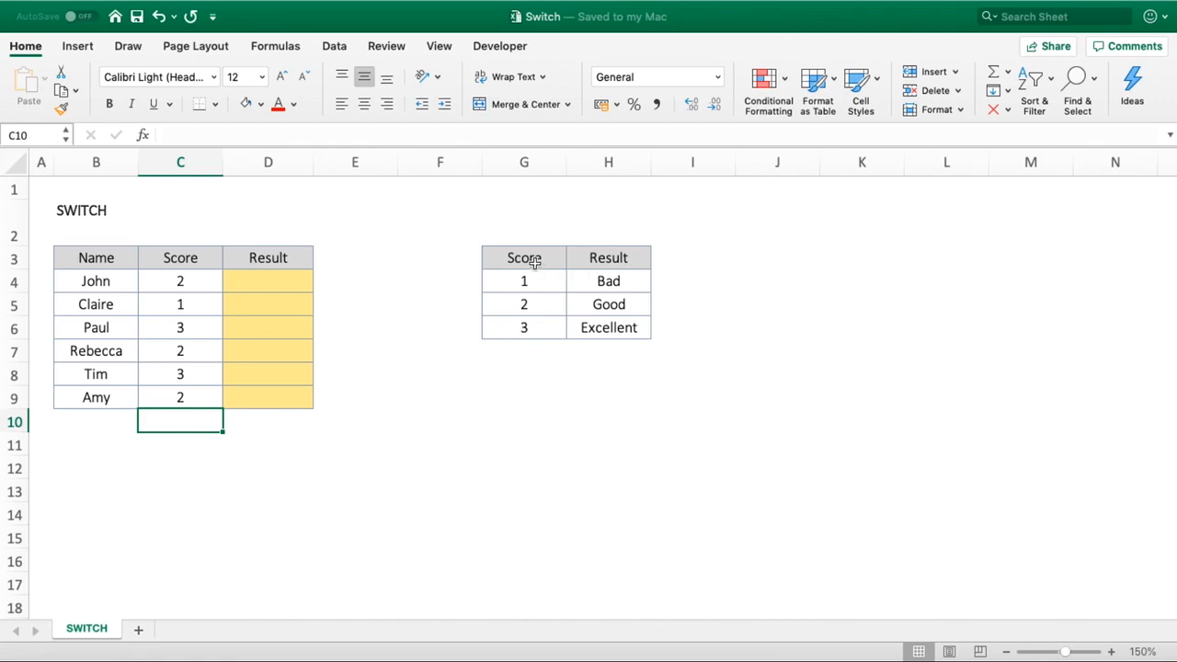
- Begin a SWITCH formula in D4 that evaluates the score in C4 and returns "Bad" for 1
drag(532, 260, 620, 336)
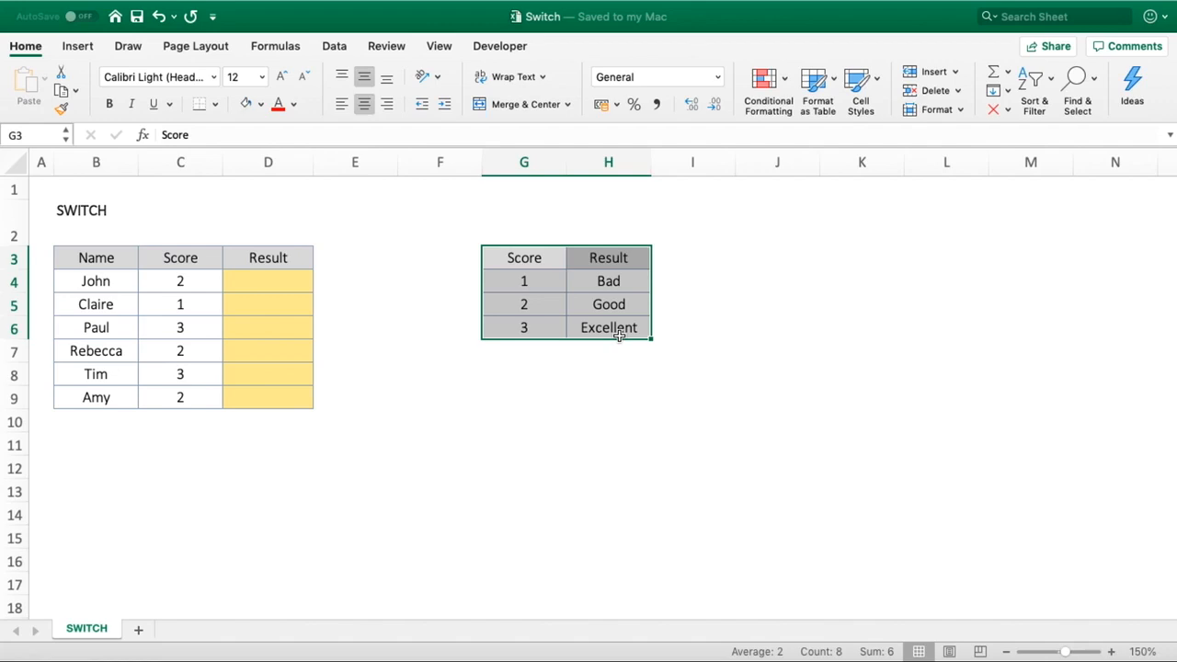
click(273, 286)
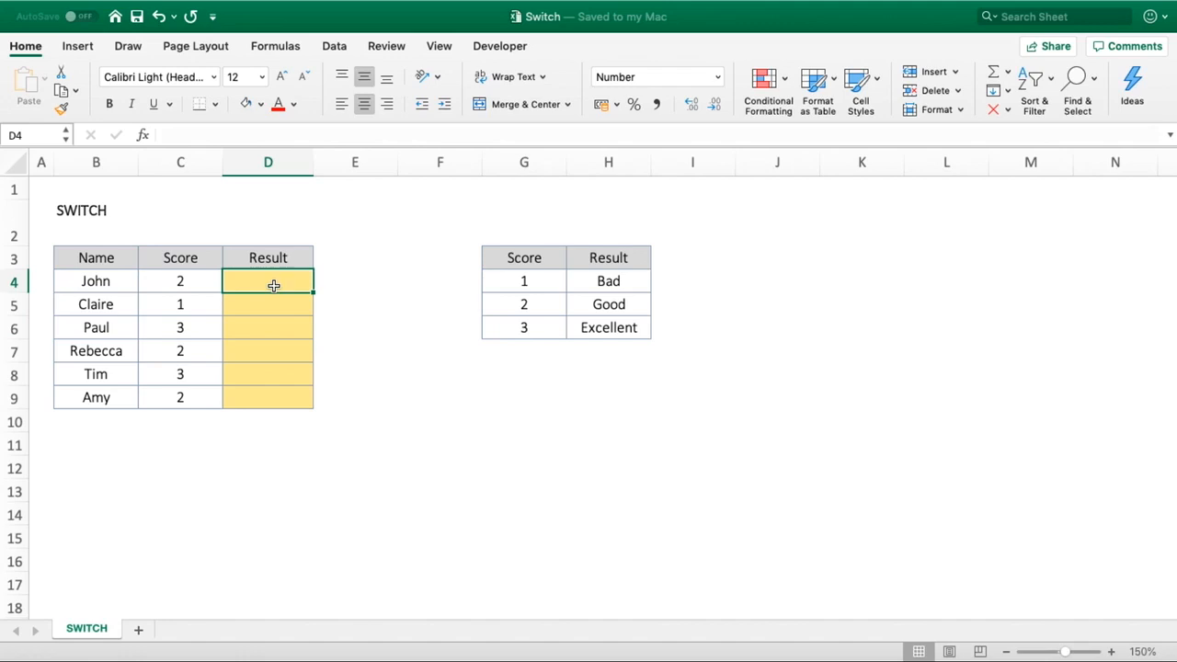
text(=)
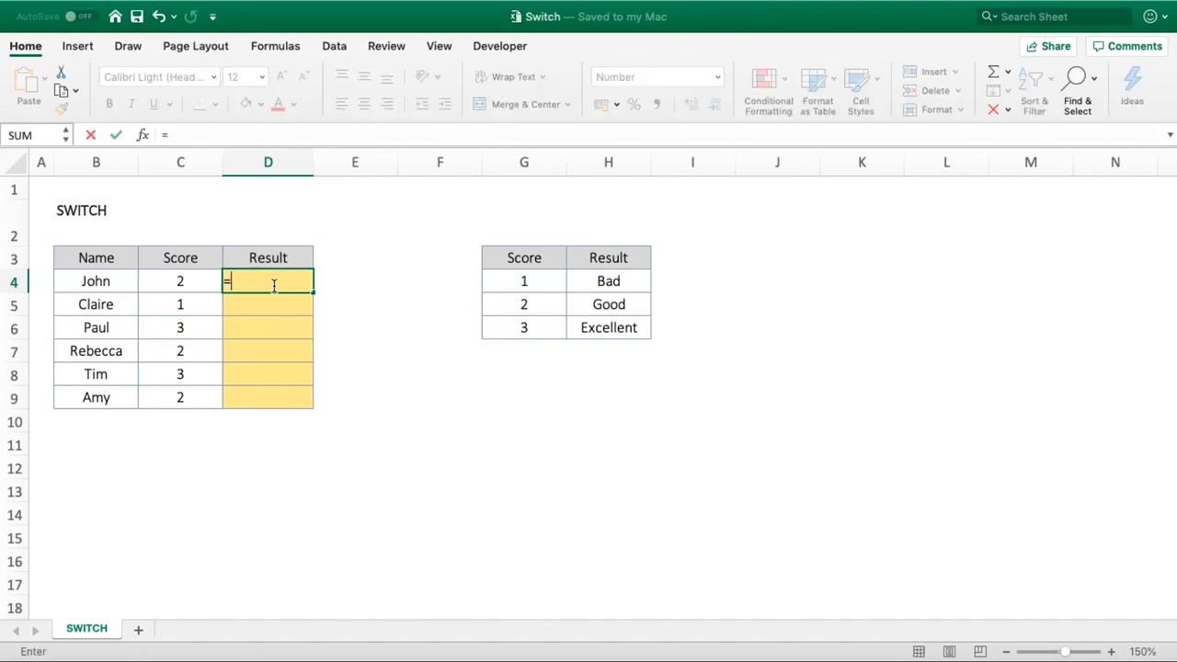
text(SWITCH()
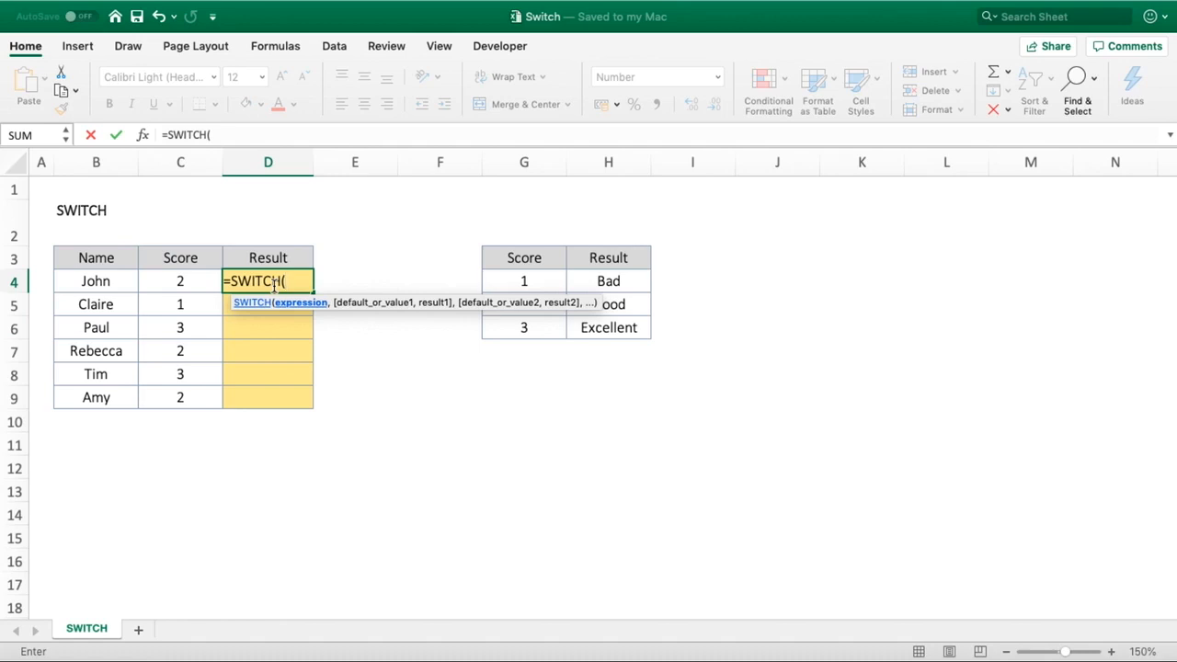
click(189, 284)
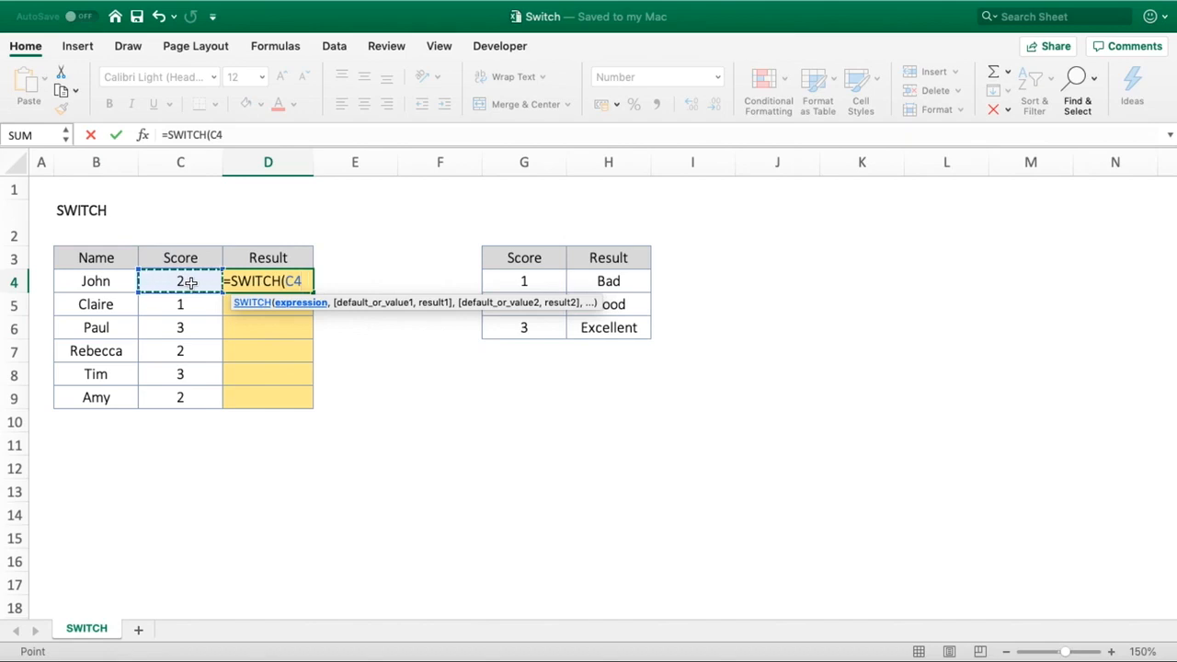
text(,)
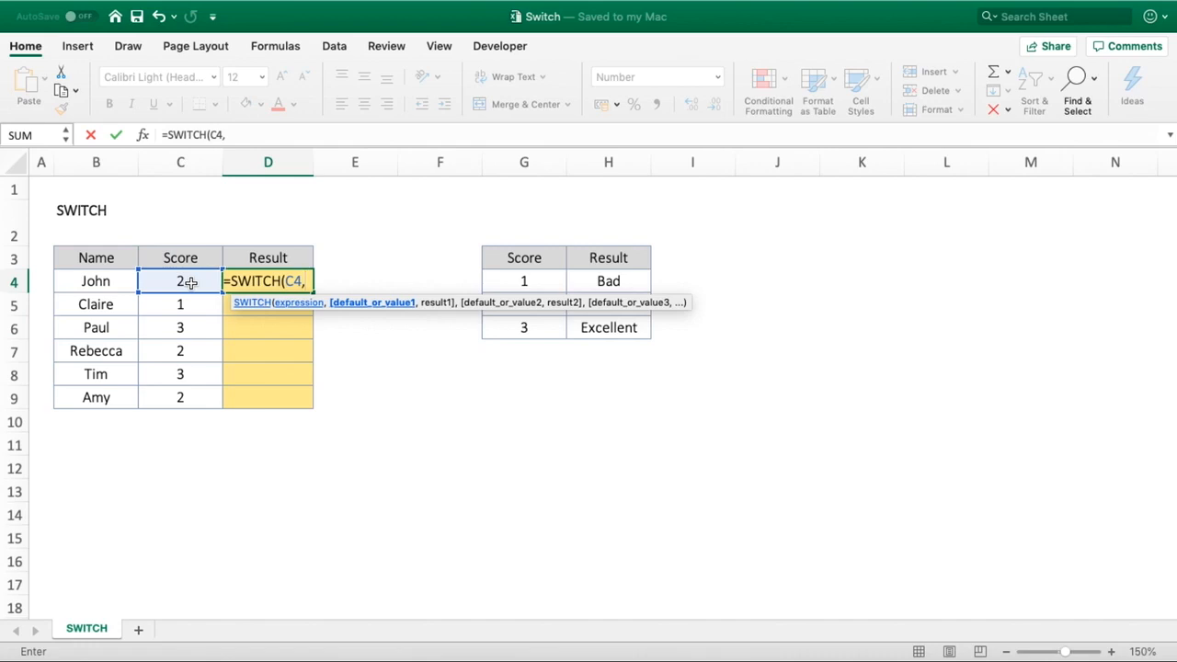
text(1)
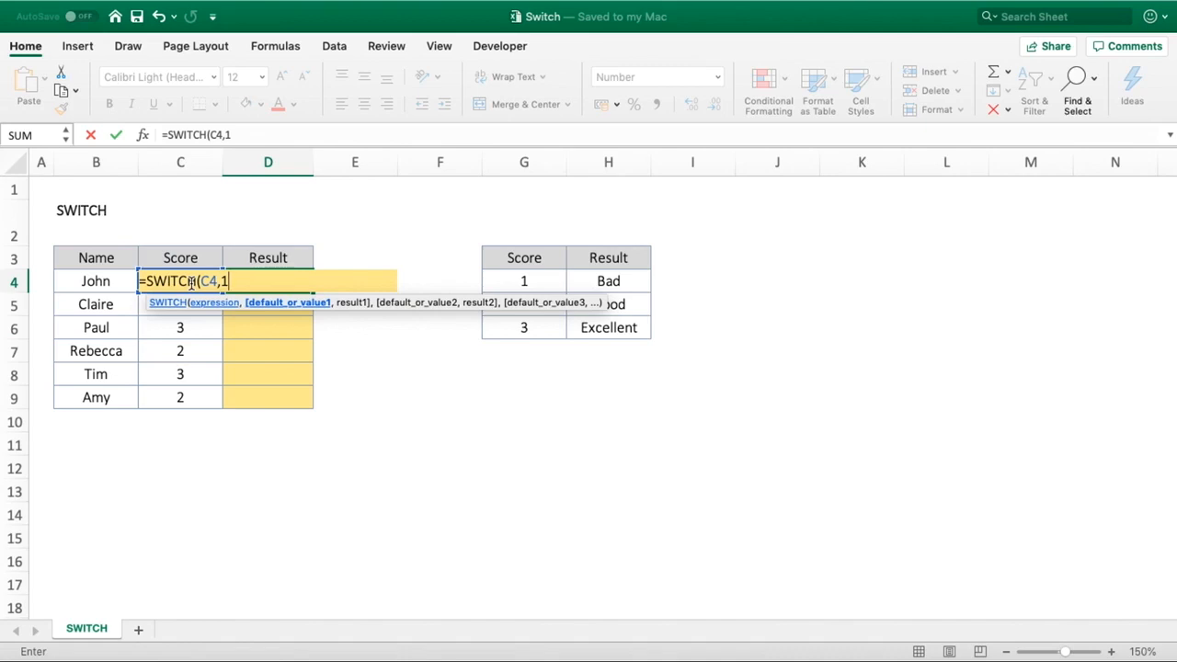
text(,)
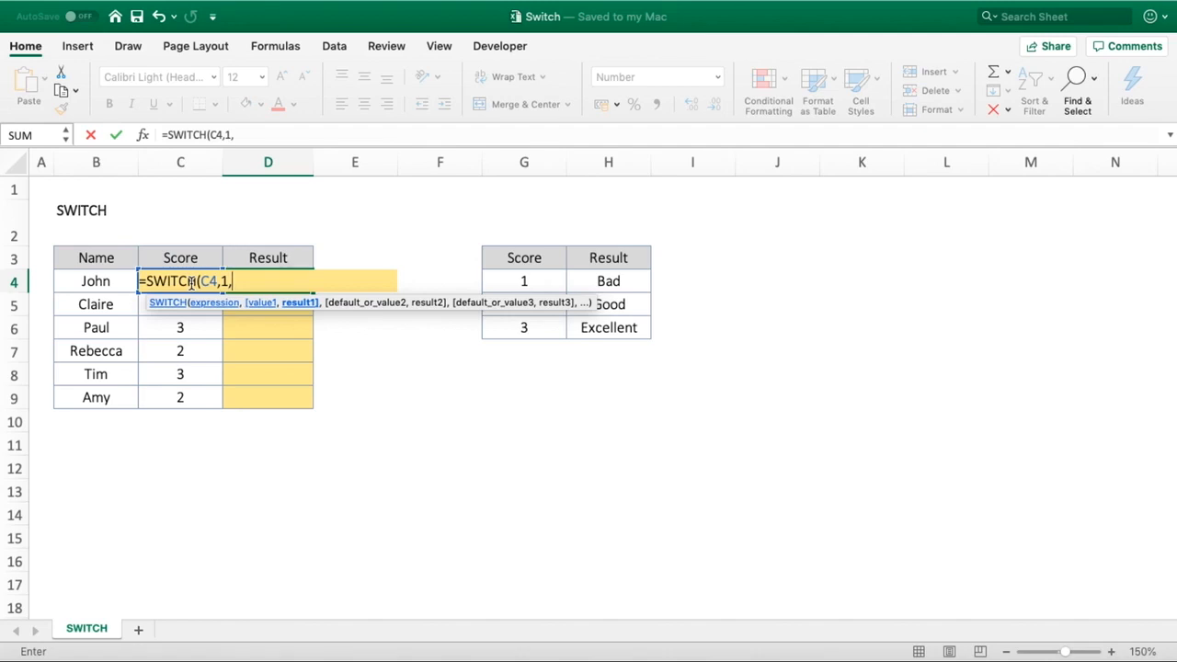
text("Bad")
text(,)
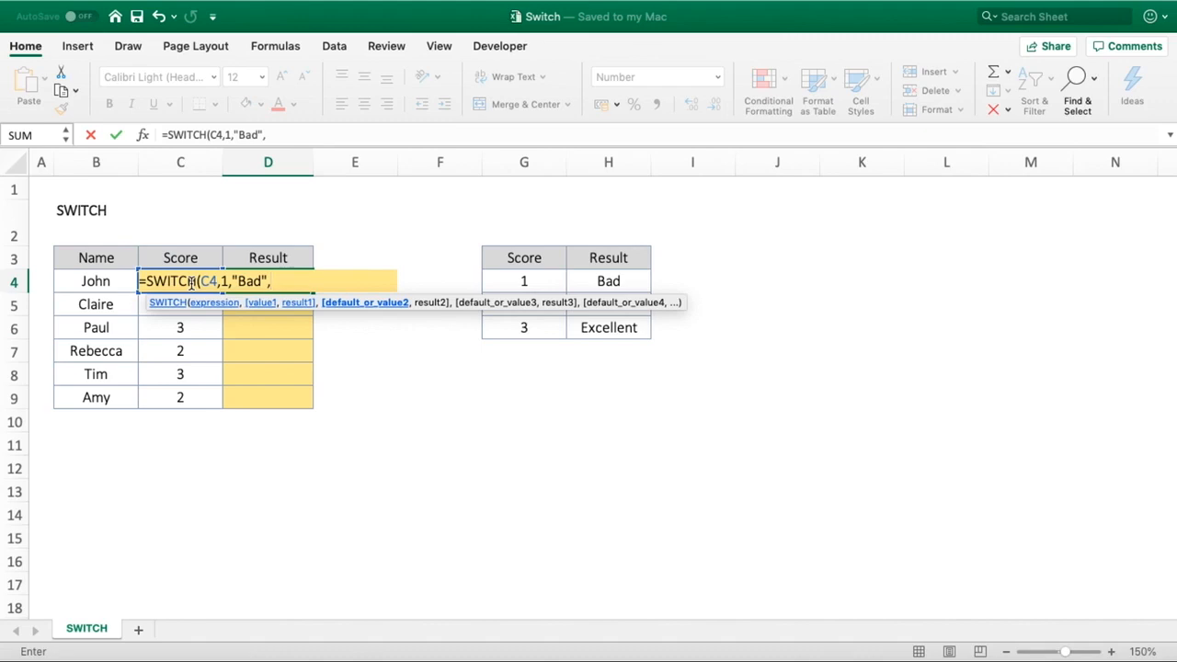
- Complete the D4 SWITCH formula with 2 returning "Good", 3 returning "Excellent" and "??" as the default
text(2,)
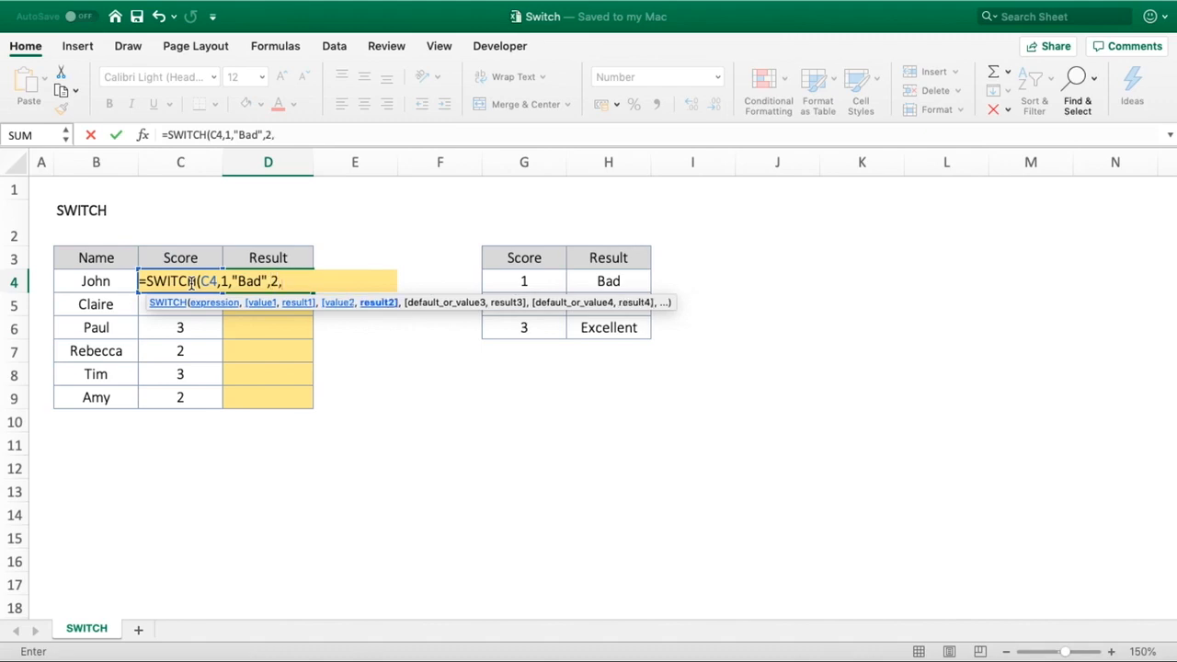
text("Good",)
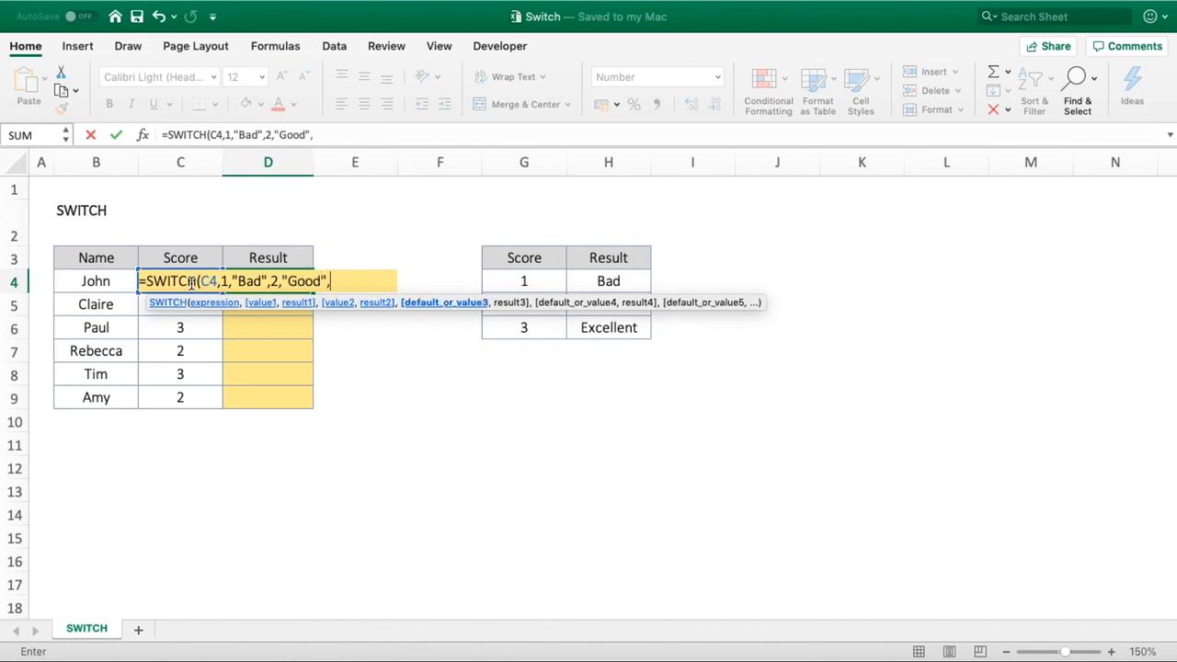
text(3,)
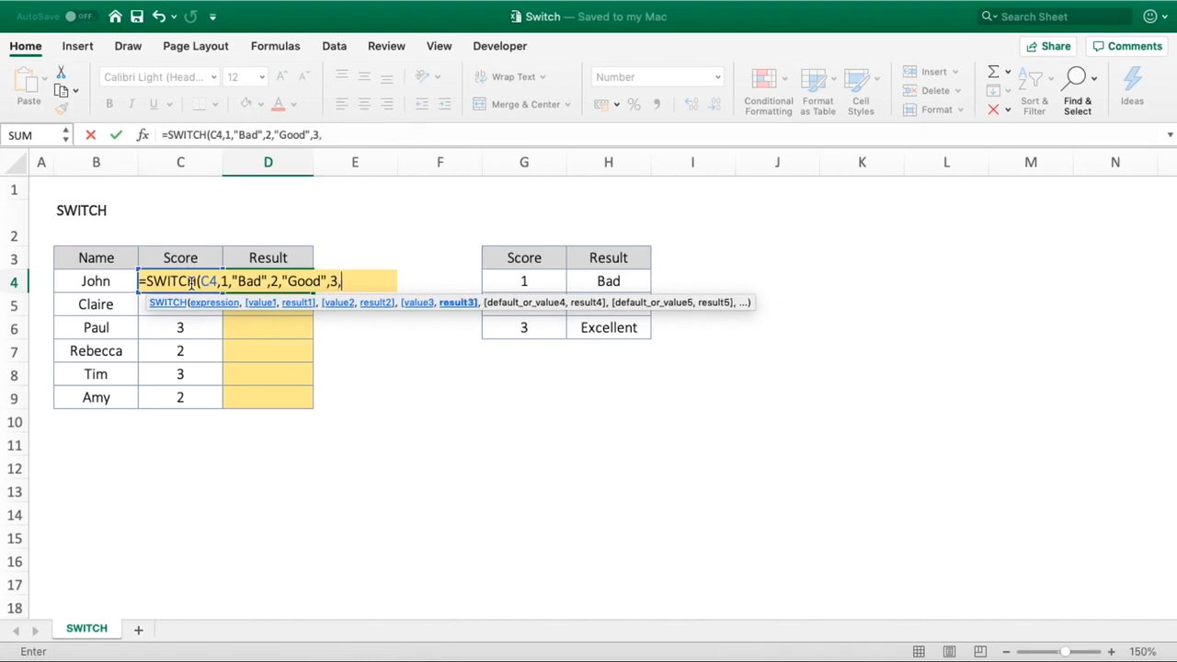
text("Excellent")
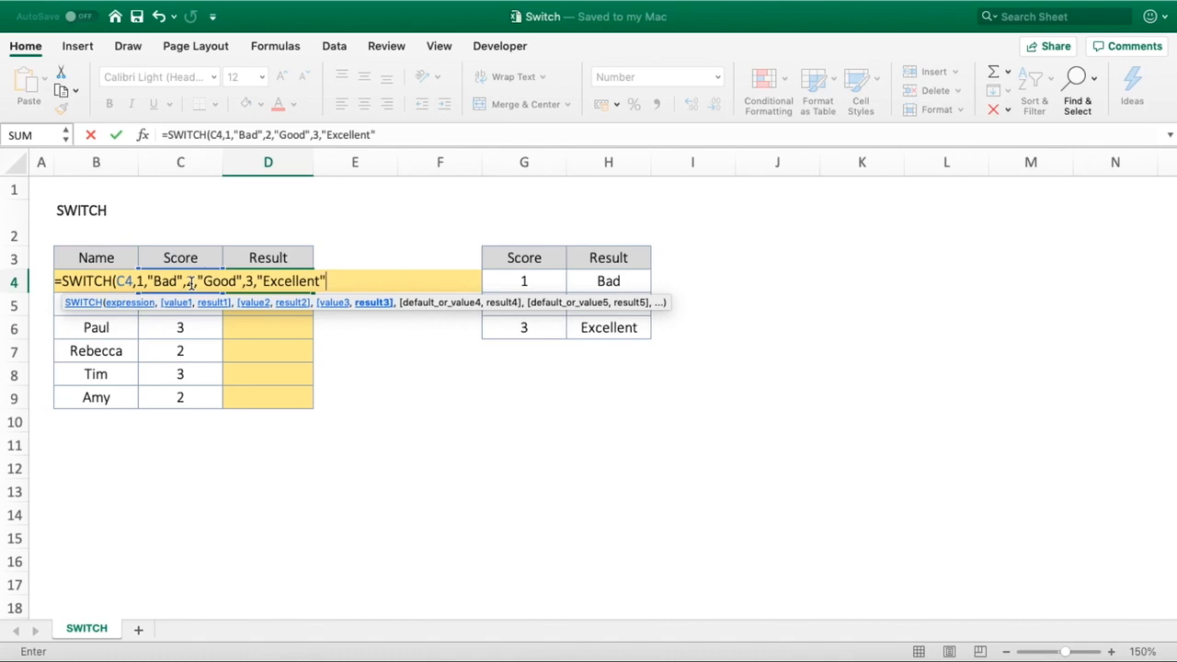
text(,)
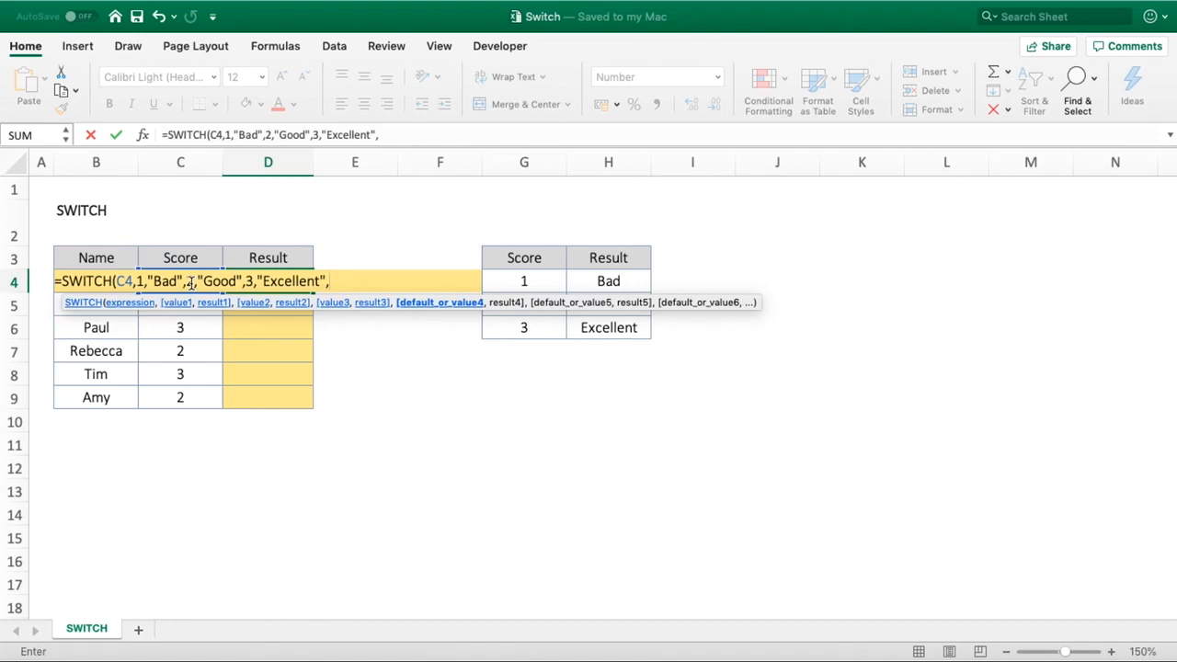
text("??")
text())
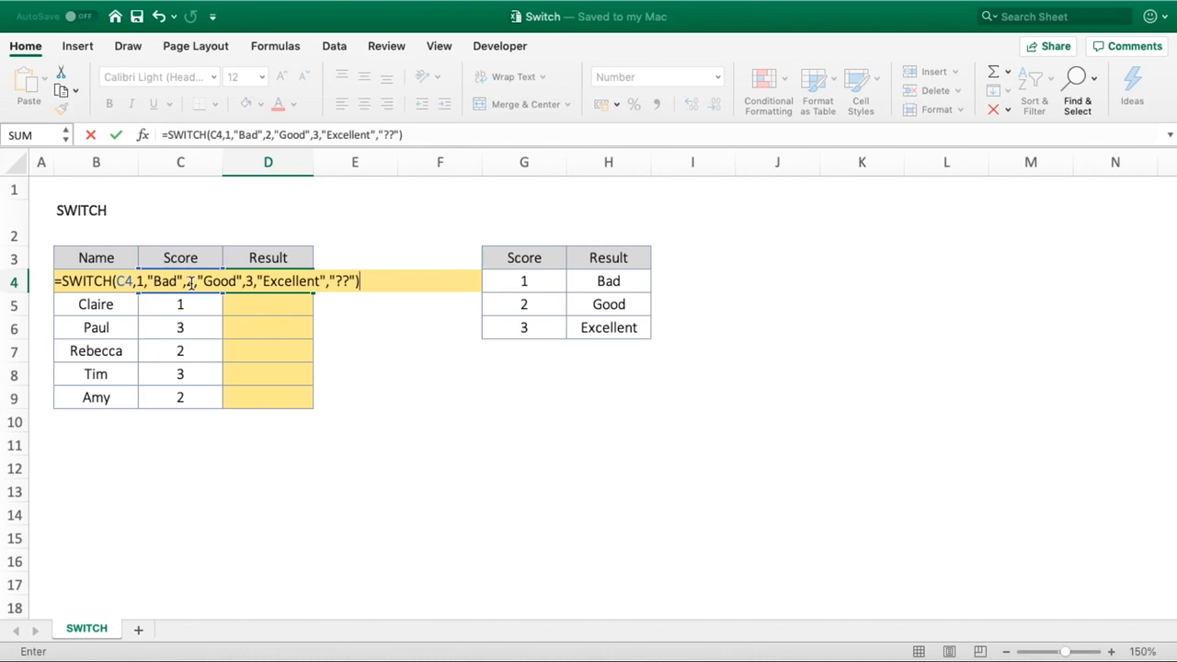
key(Return)
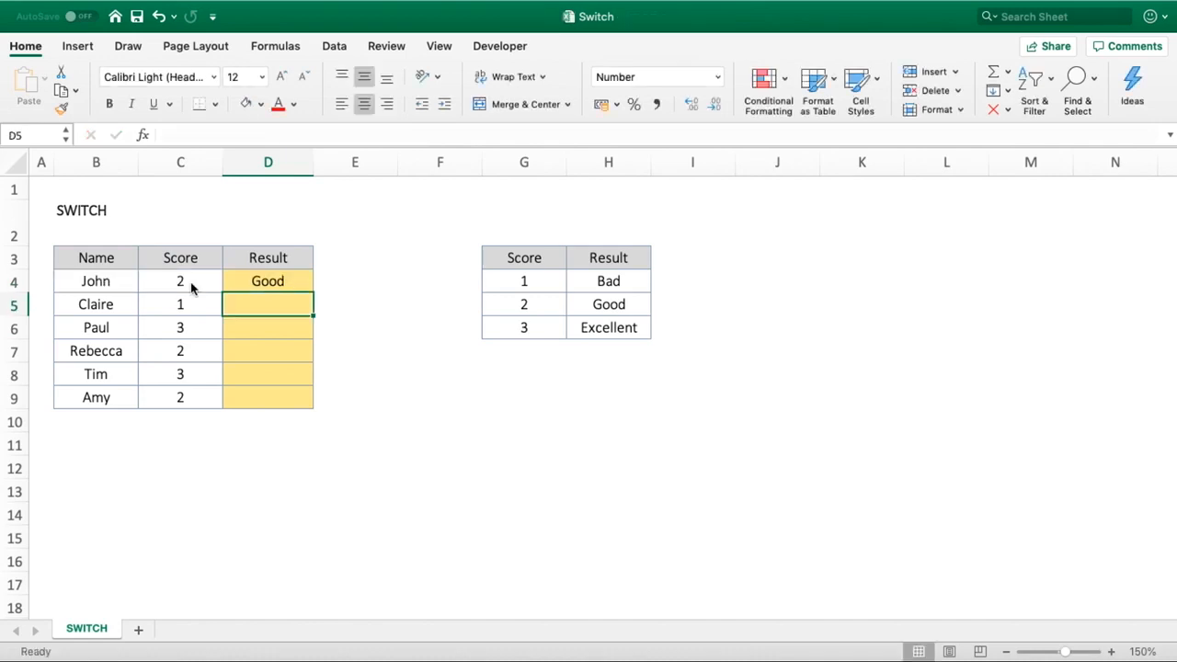
- Fill the D4 formula down through D9 and check the results against the score key in G3:H6
click(197, 285)
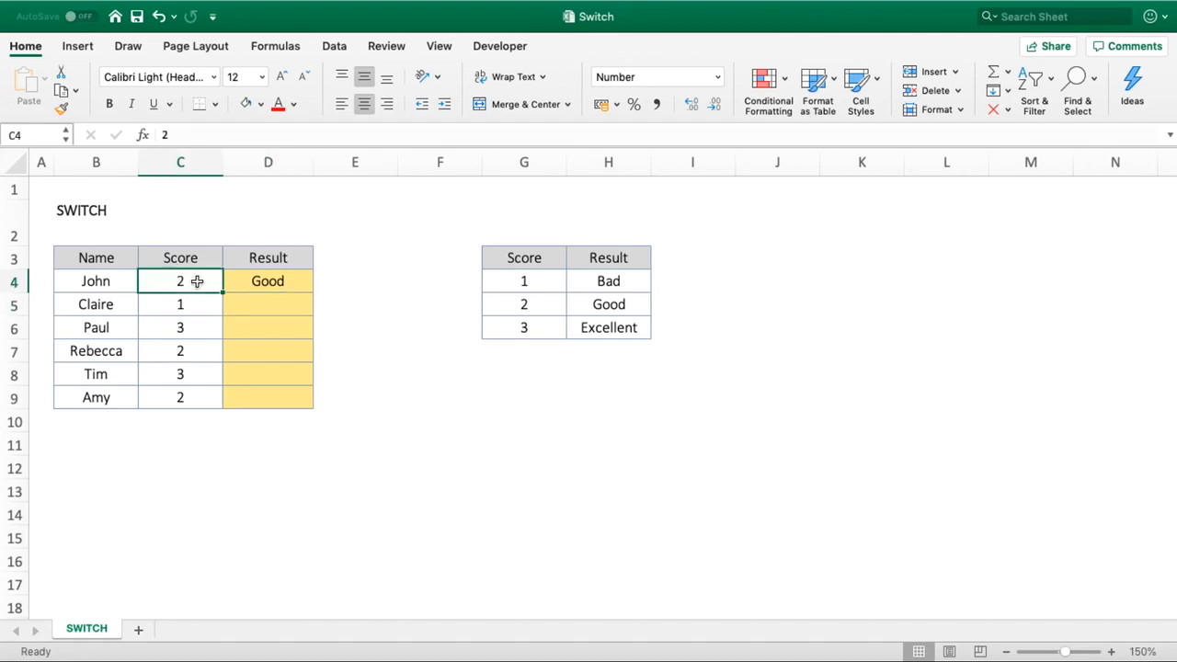
click(533, 304)
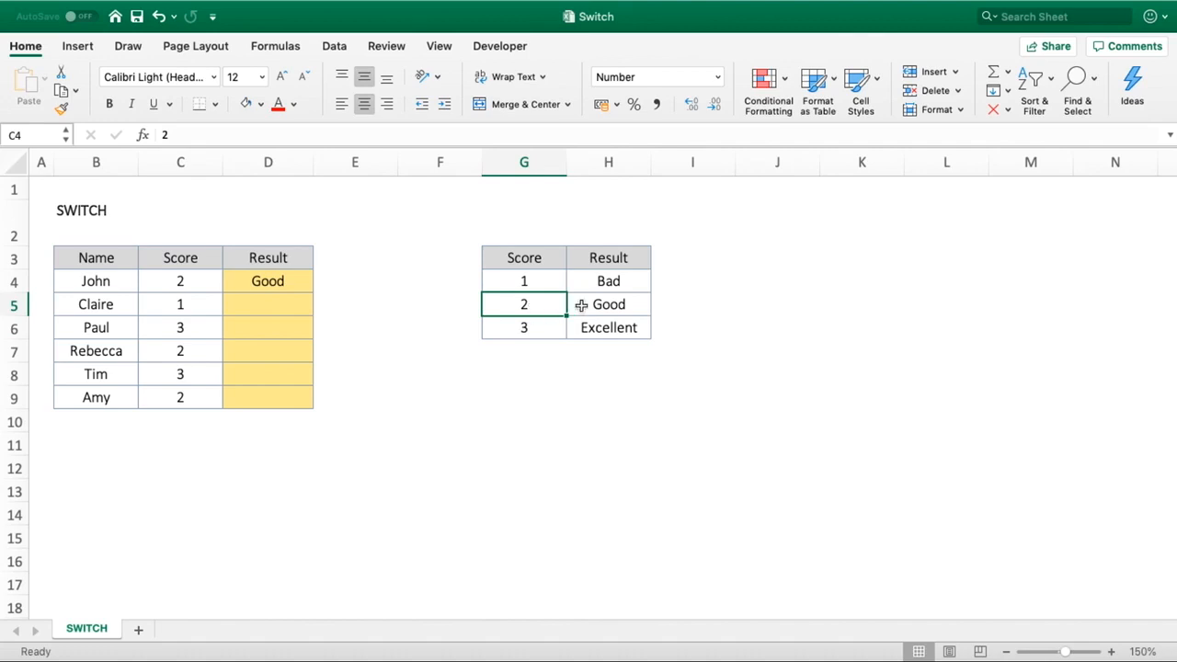
drag(581, 306, 610, 307)
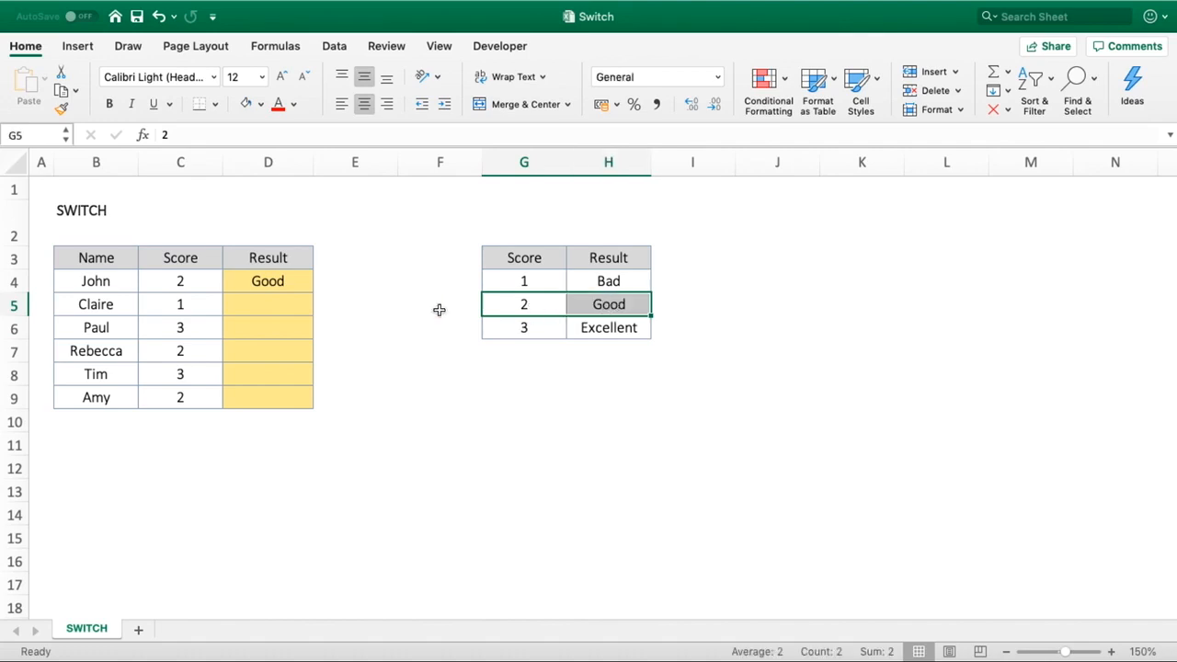
click(296, 280)
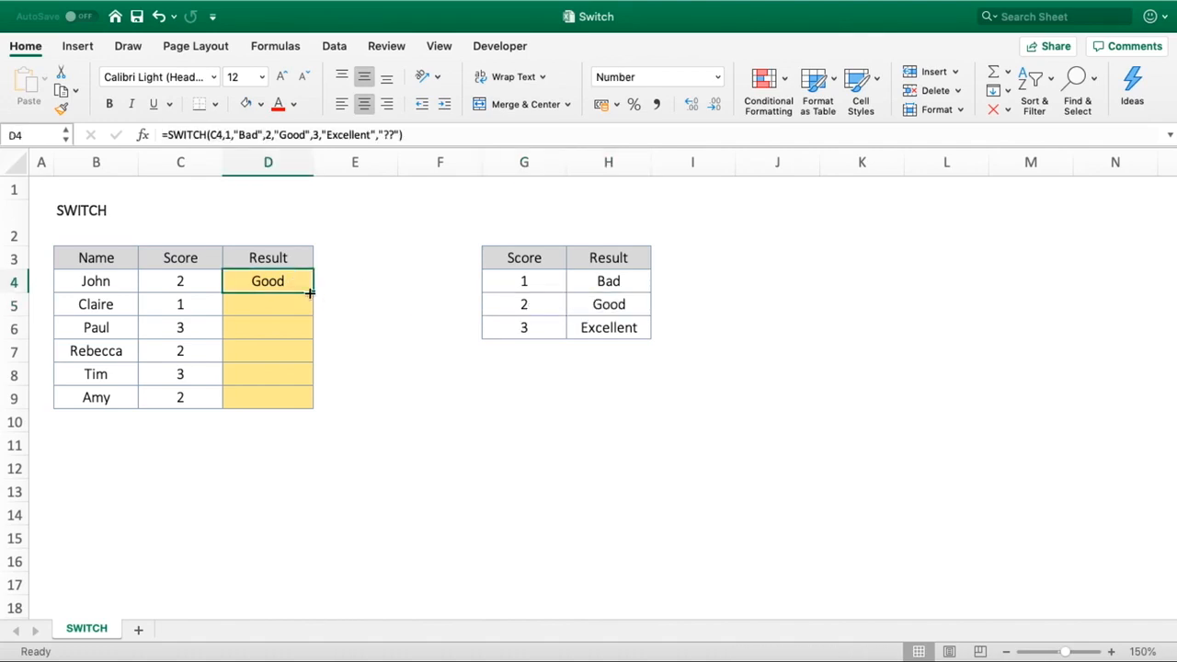
double_click(315, 293)
click(439, 423)
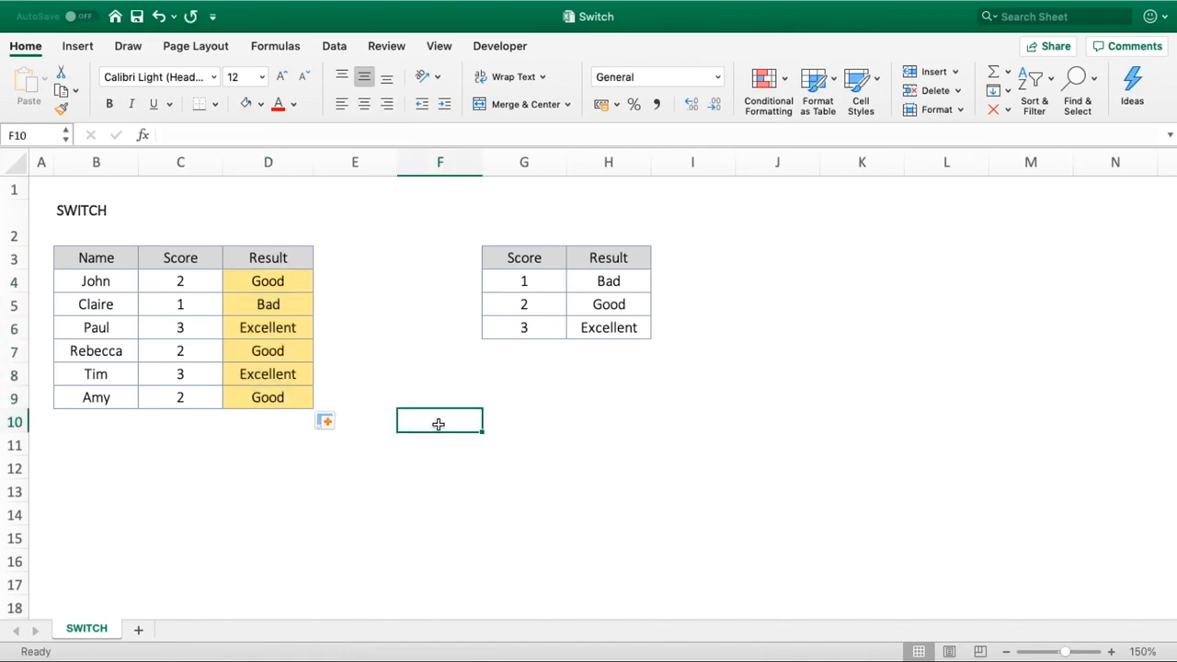
click(211, 308)
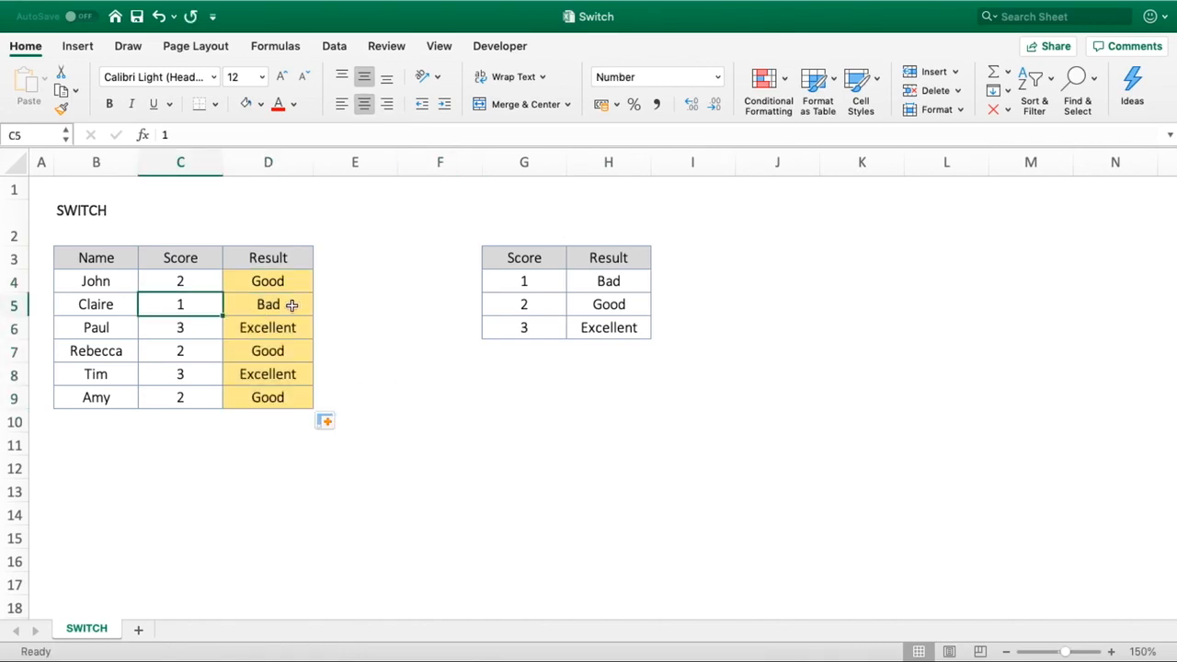
click(281, 308)
drag(592, 281, 524, 281)
click(256, 311)
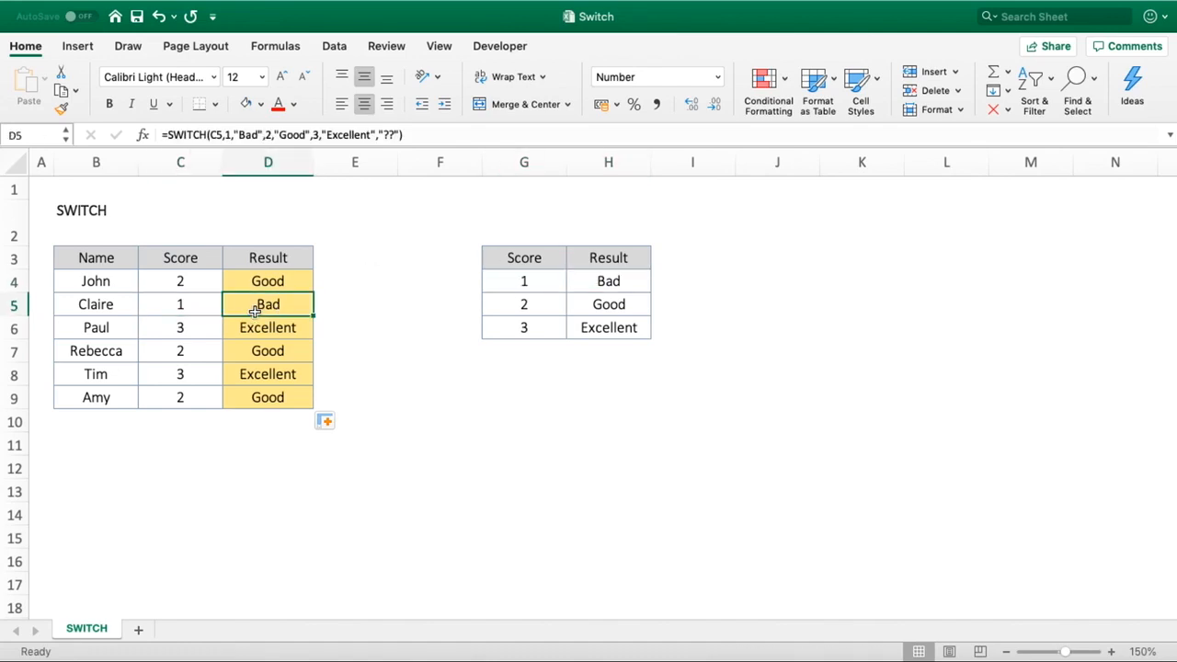
click(264, 396)
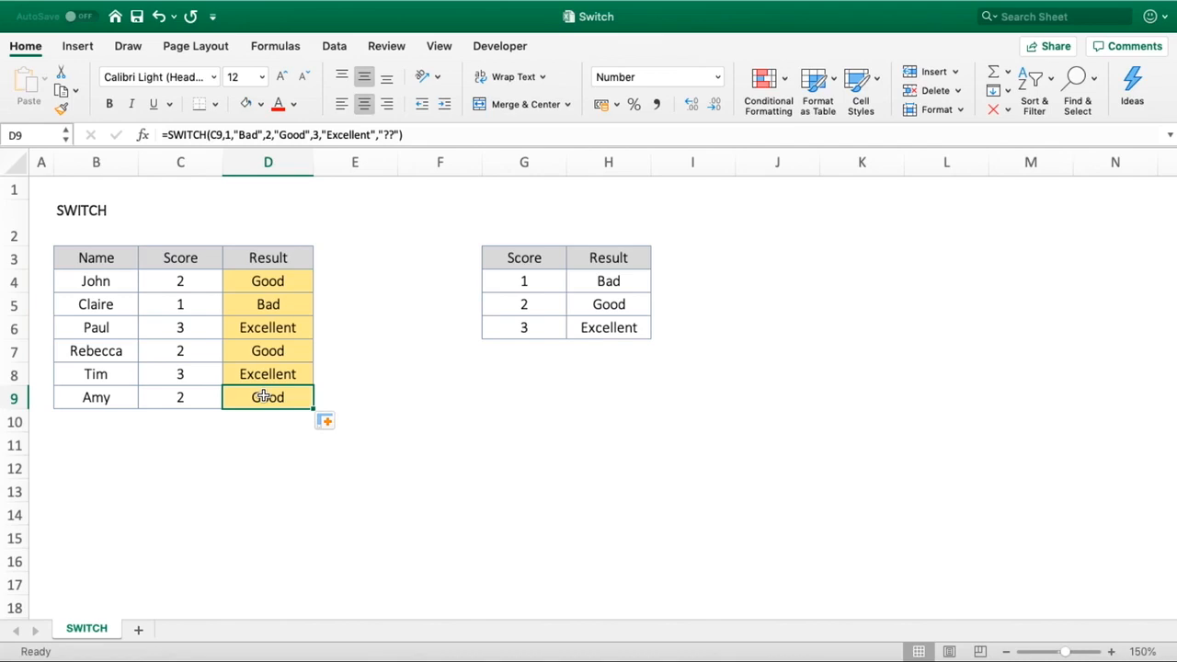
- Delete columns F through I, which hold the score key, and check the formula in D5
drag(457, 163, 694, 165)
right_click(695, 172)
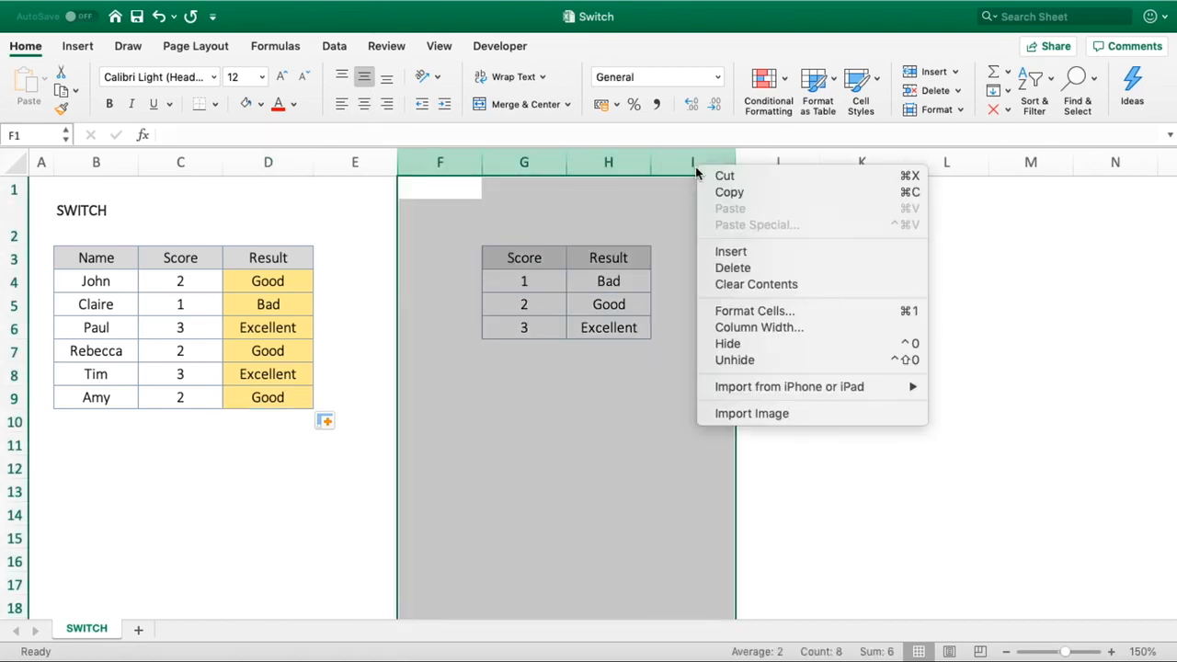
click(741, 268)
click(282, 304)
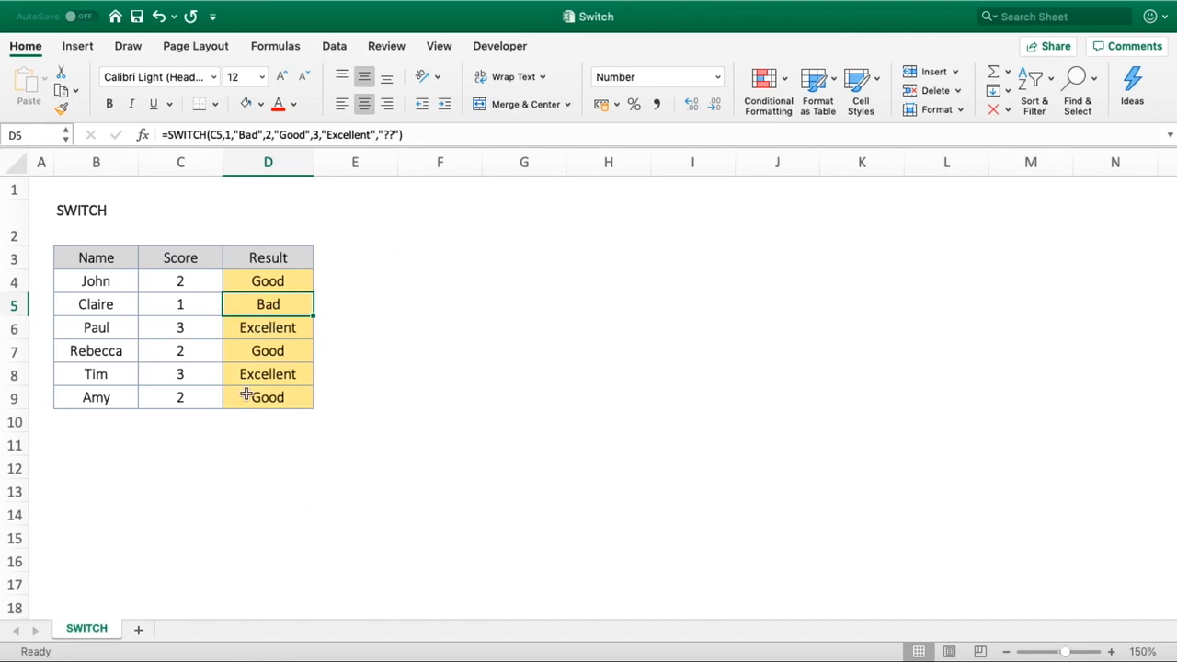
- Set the score in C9 to 4 and check the formula result in D9
click(210, 402)
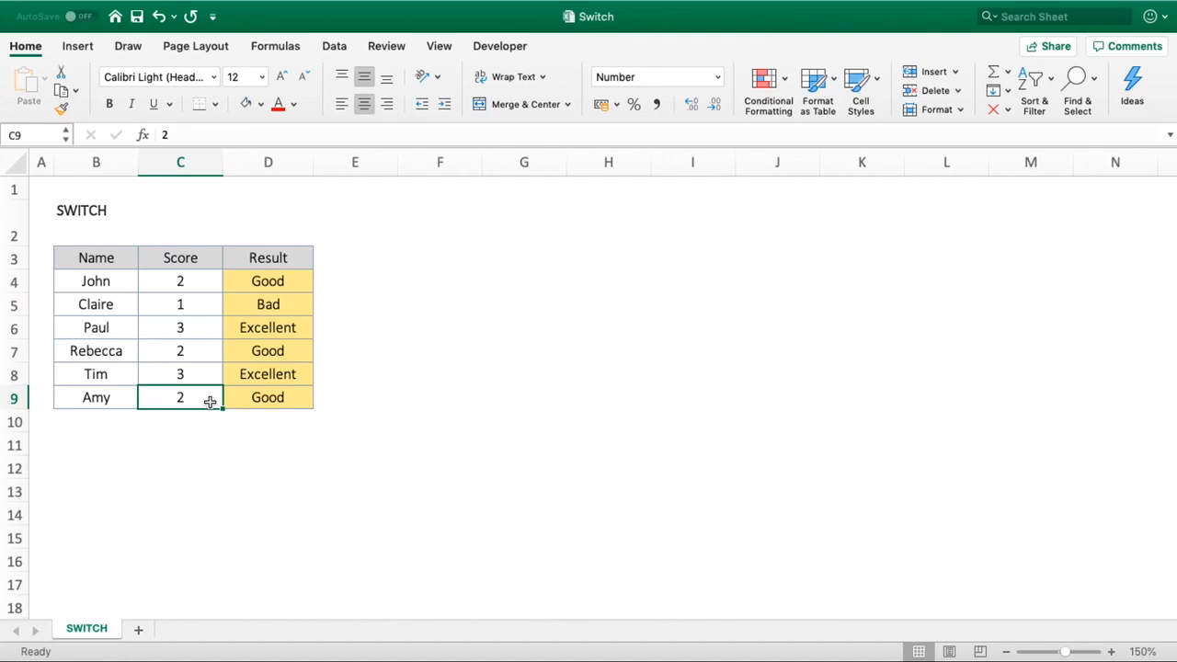
text(4)
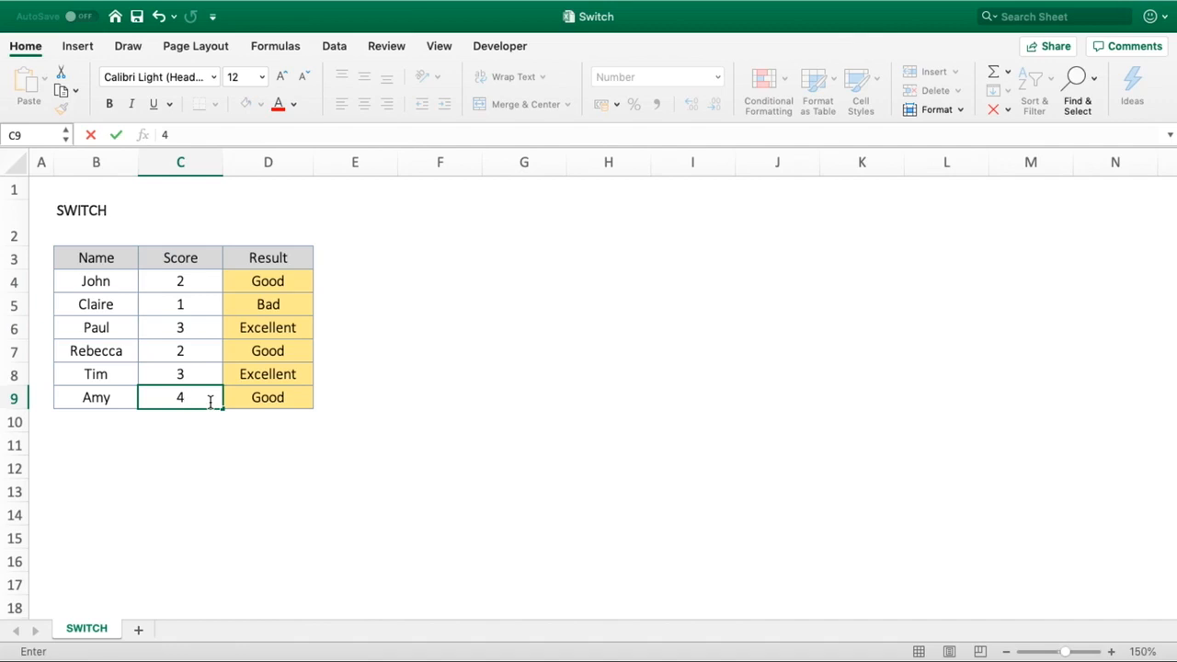
key(Return)
click(273, 405)
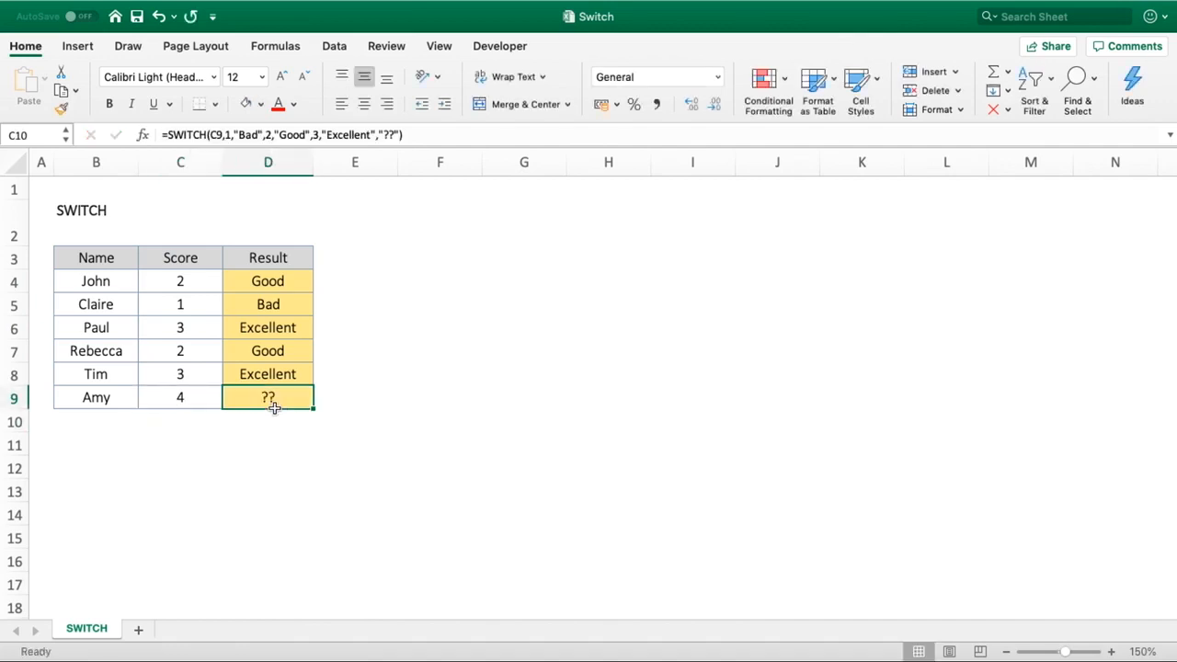